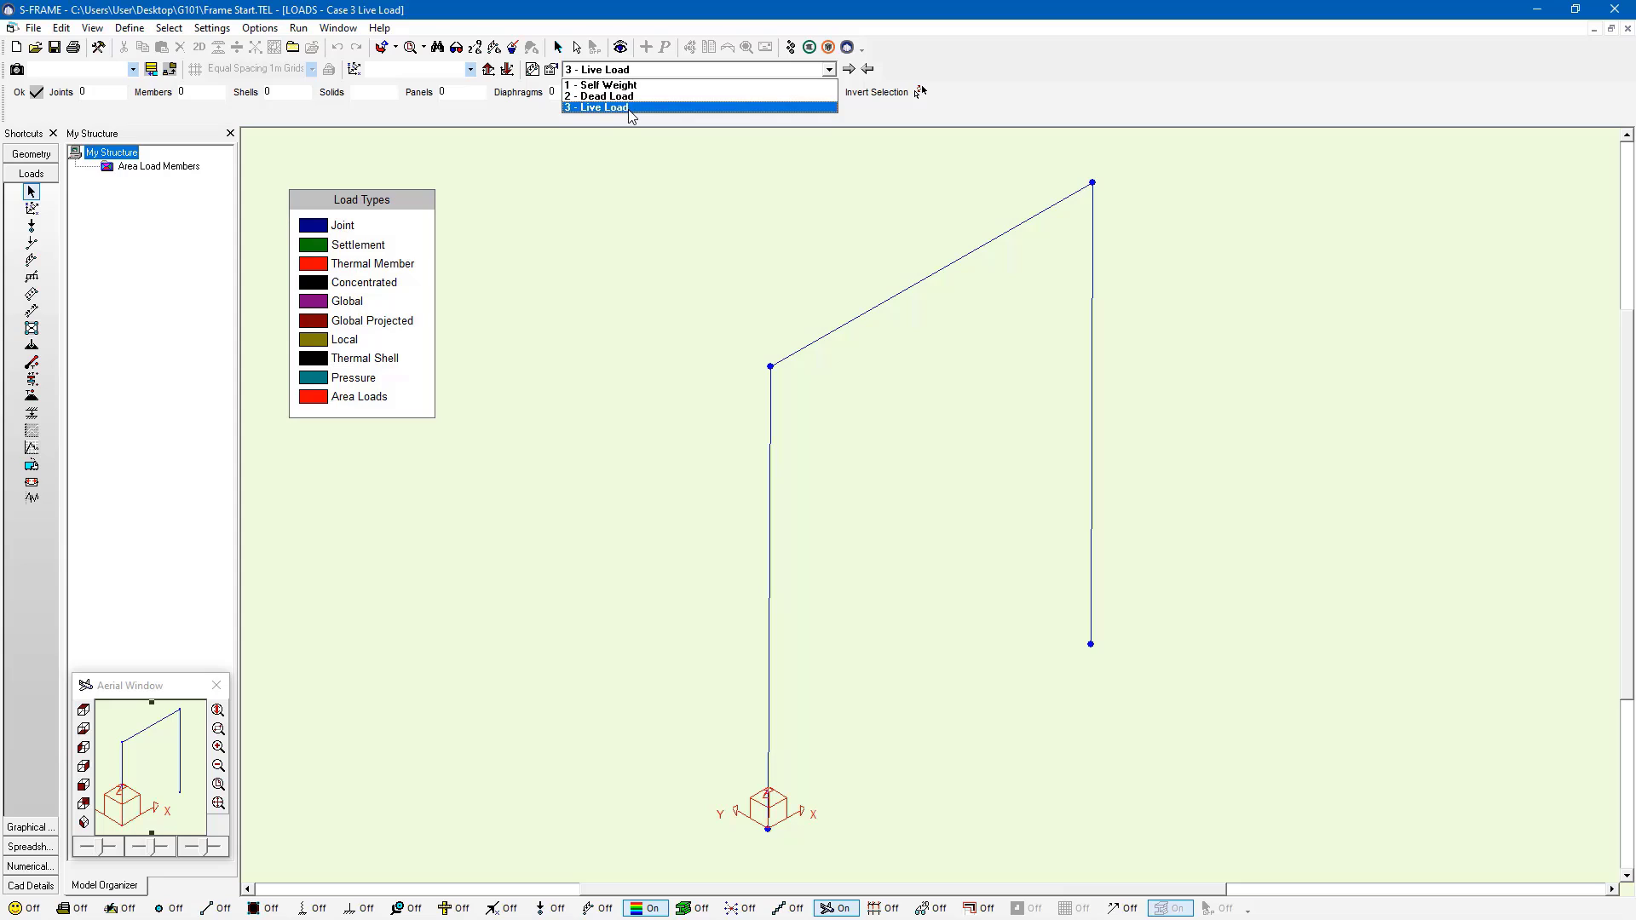
# Step: Apply a -100 kN joint load in the Z-force direction to both upper frame joints in load case 3 - Live Load
pyautogui.click(614, 108)
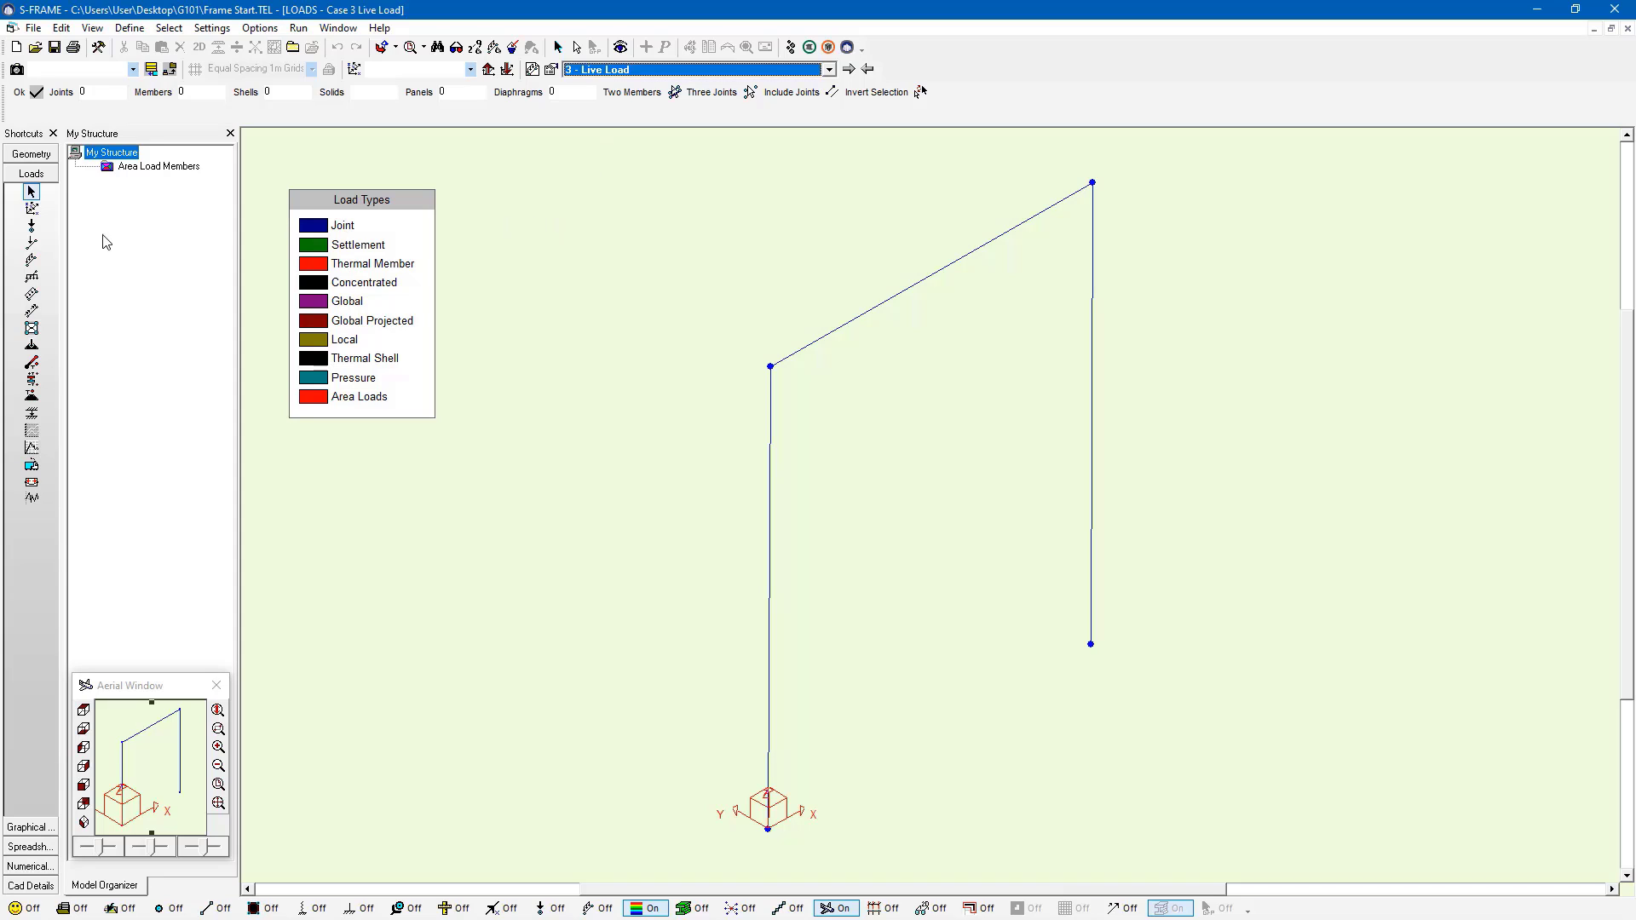
pyautogui.click(38, 229)
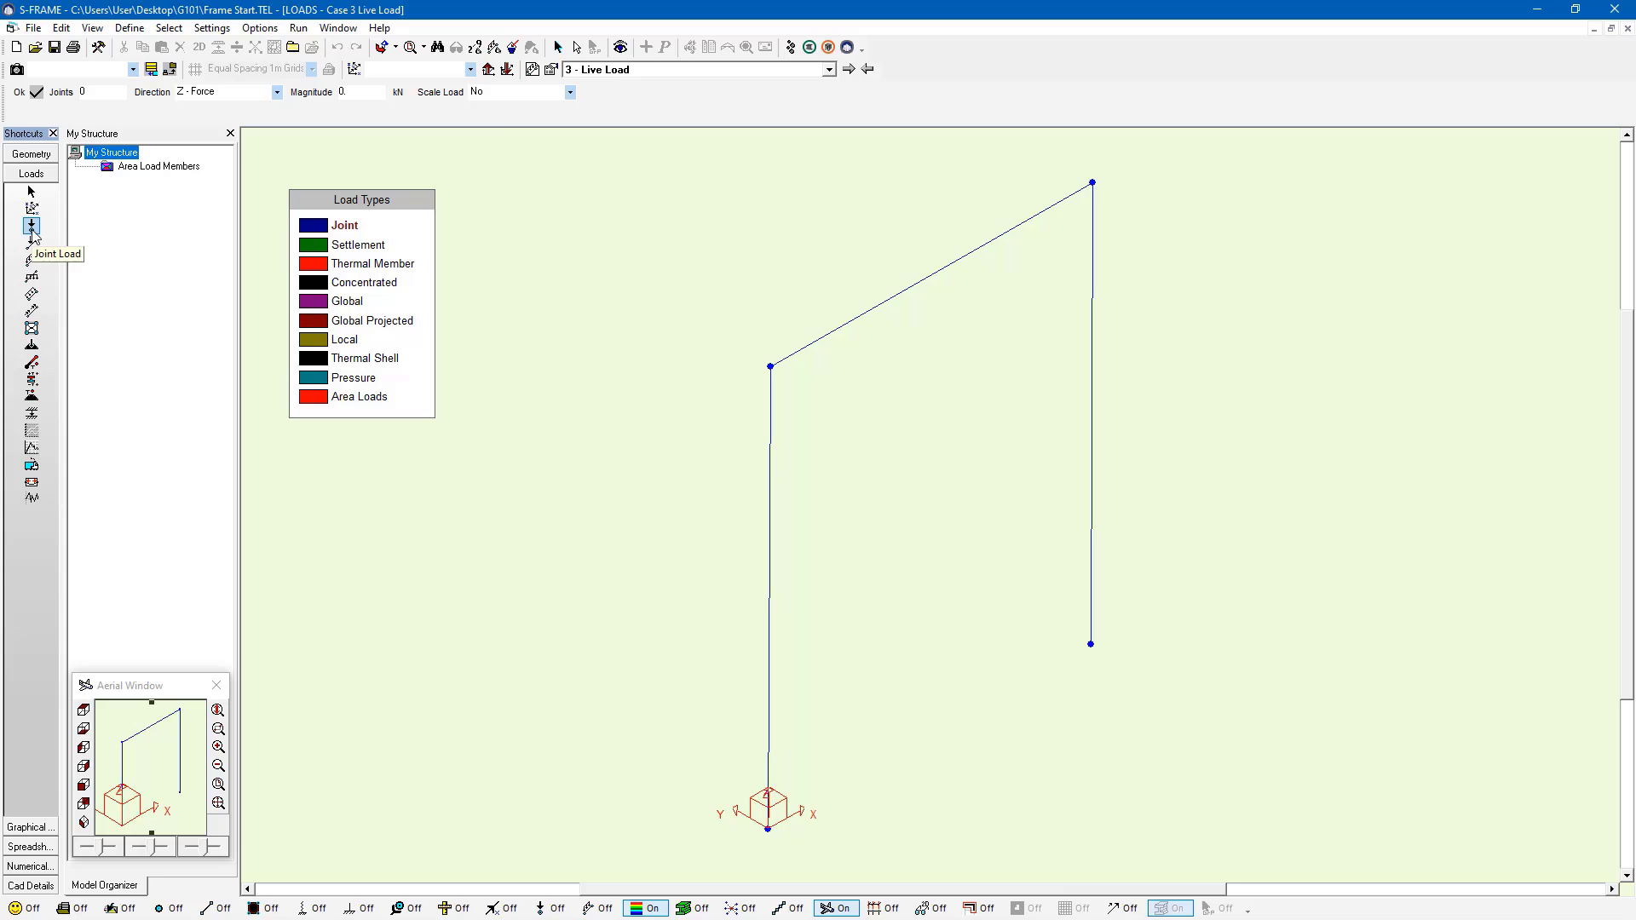
pyautogui.press('F1')
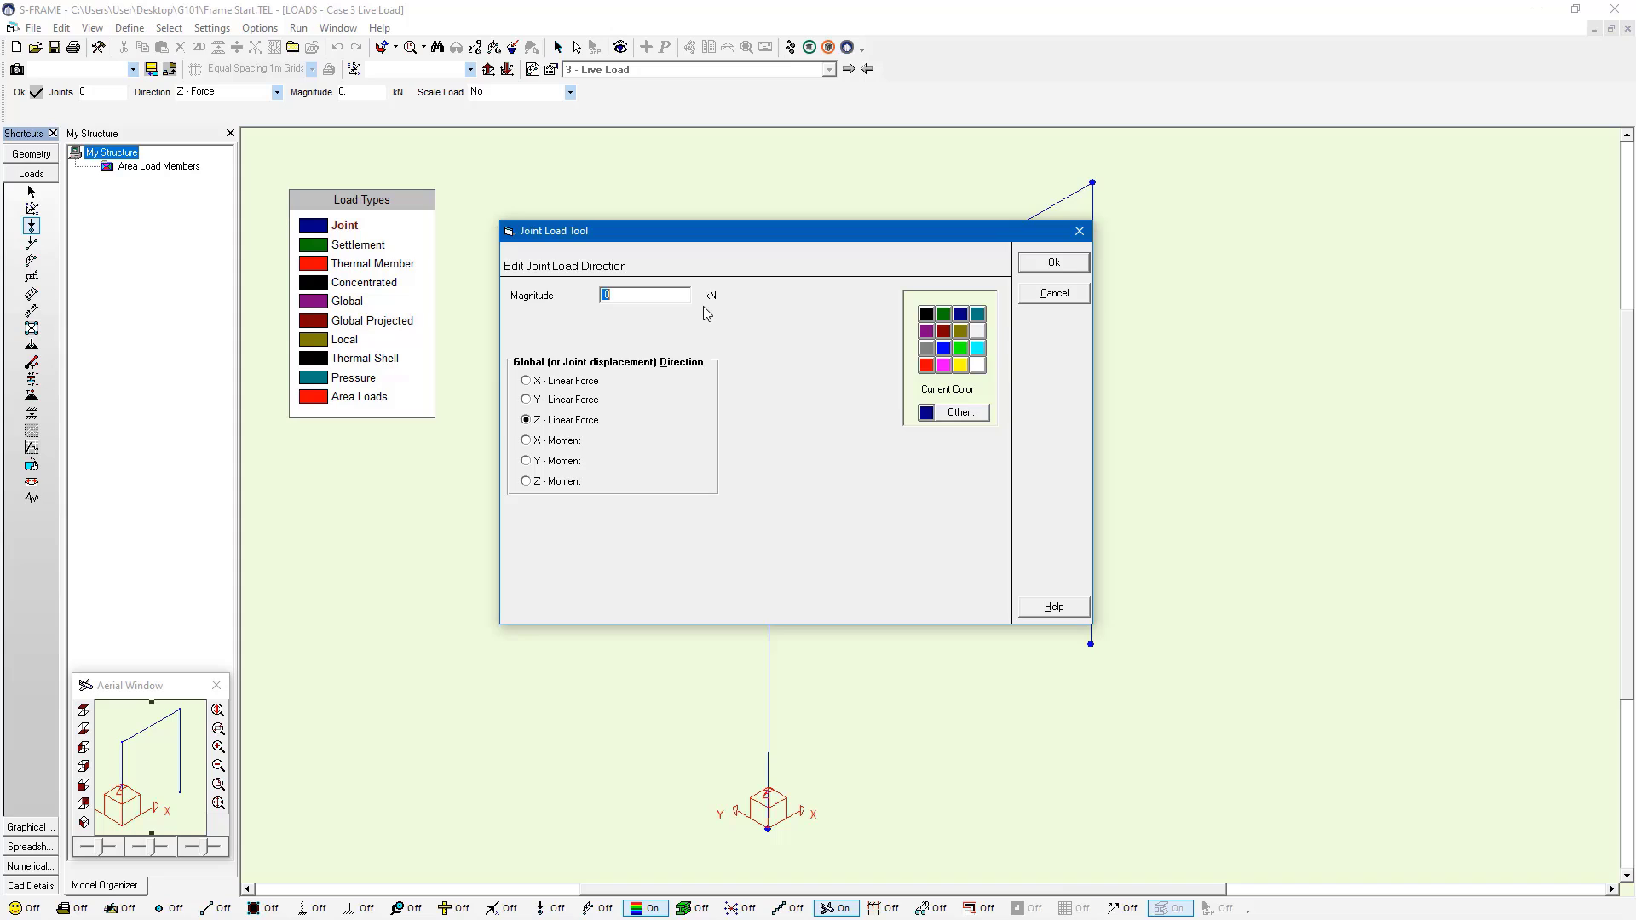
pyautogui.write('-100')
pyautogui.click(1054, 264)
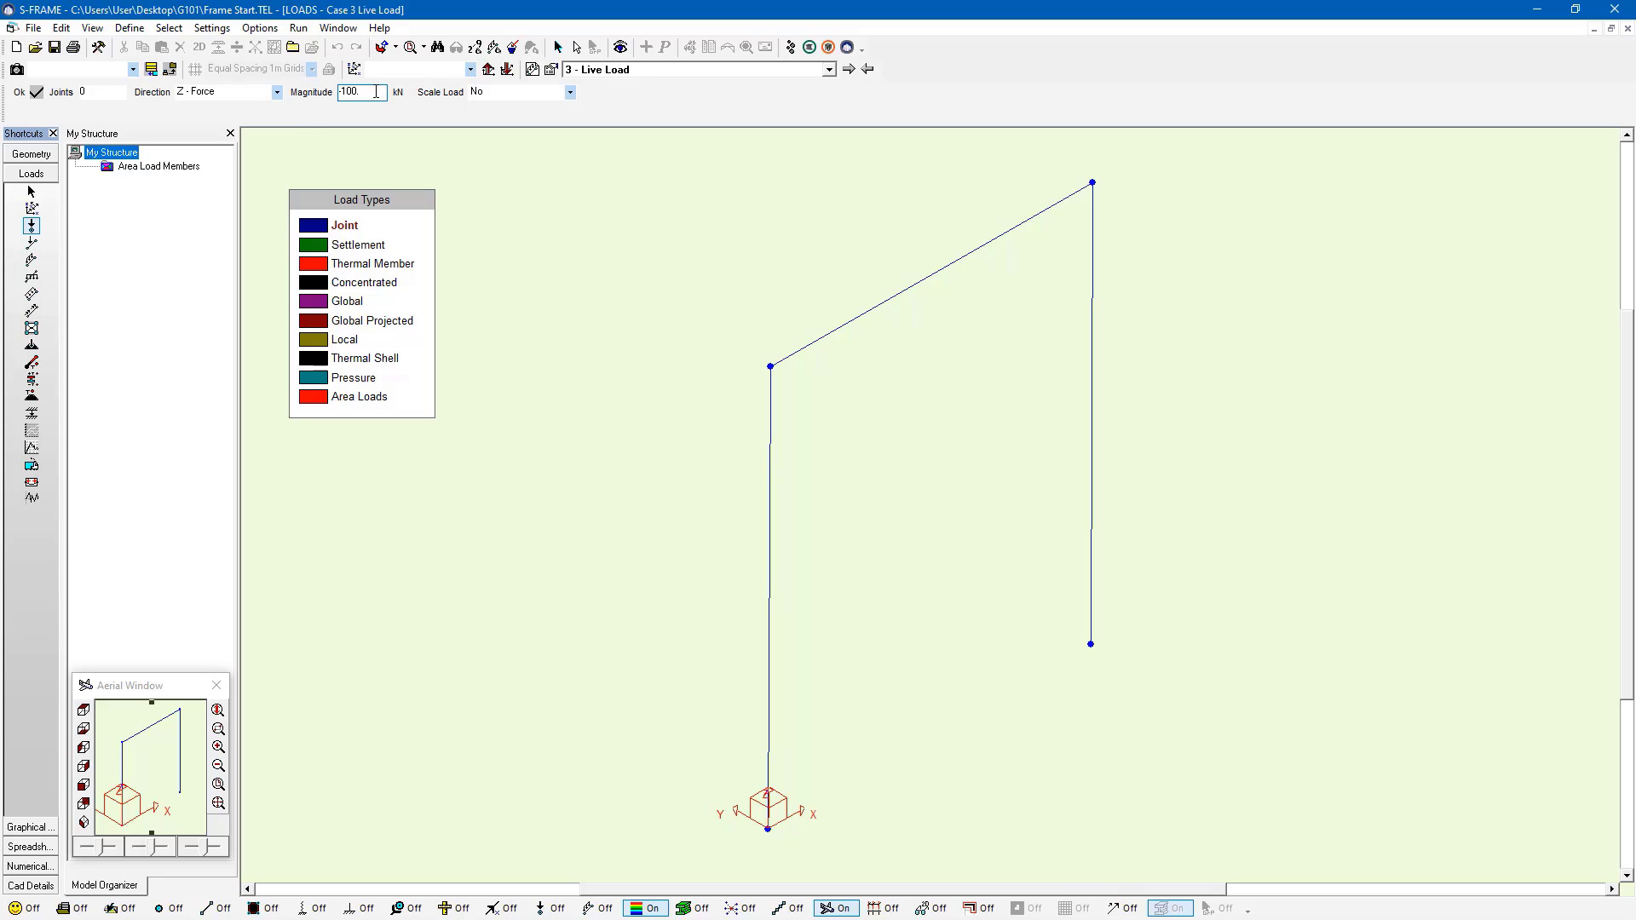
pyautogui.click(771, 367)
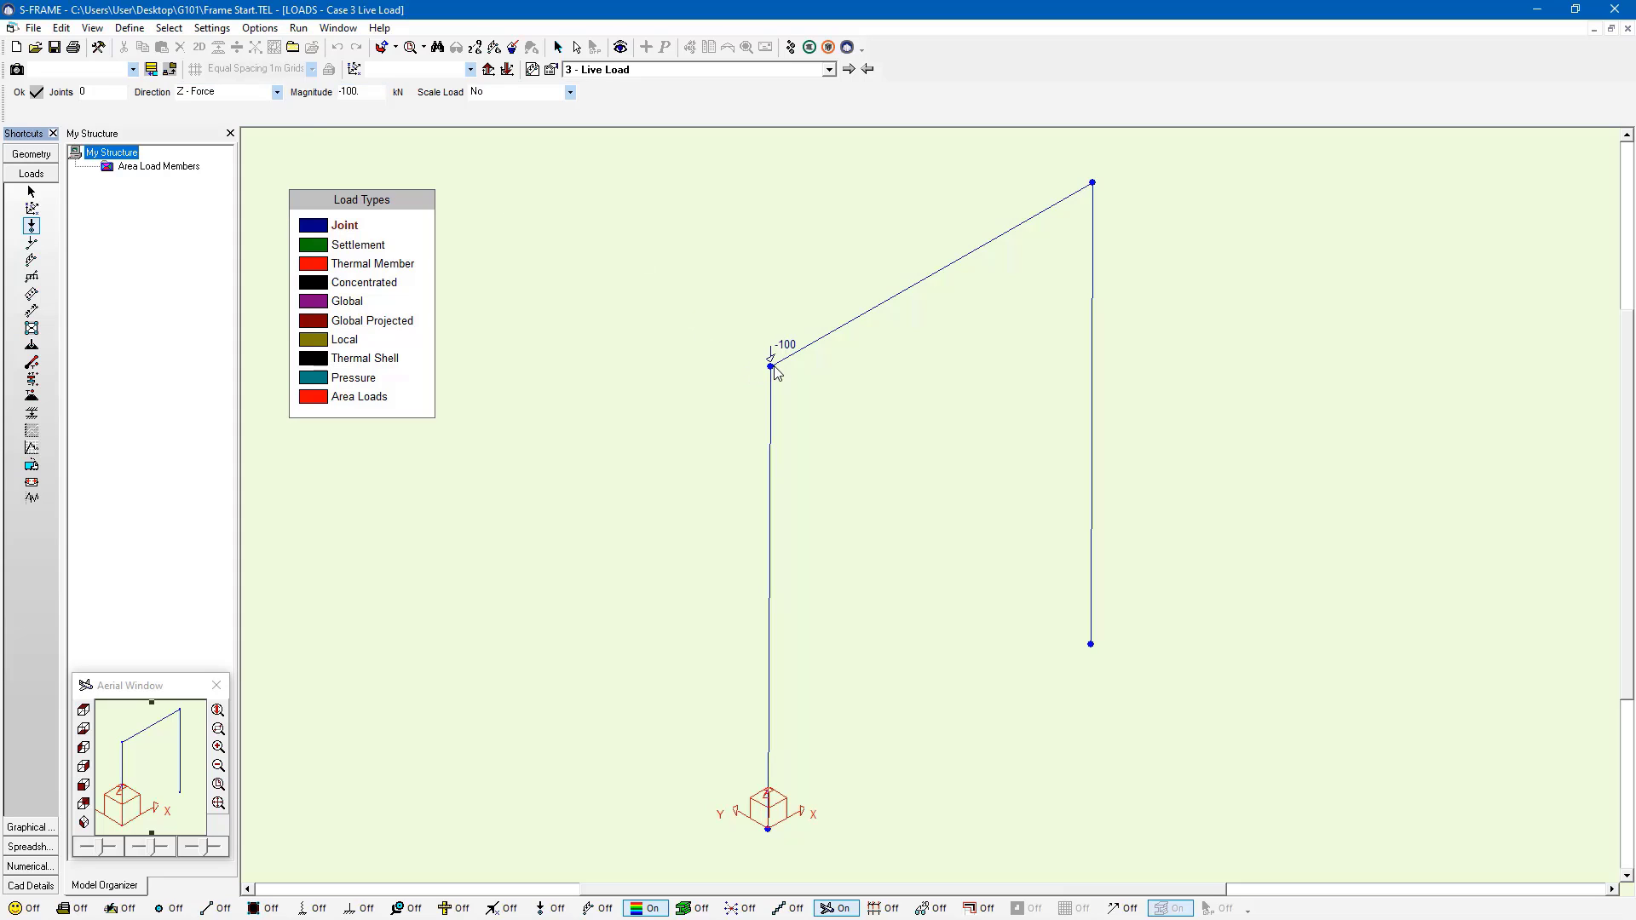
pyautogui.click(1093, 184)
# Step: In load case 2 - Dead Load, set up a partial varying Z-global member load with absolute distances
pyautogui.click(831, 73)
pyautogui.click(753, 98)
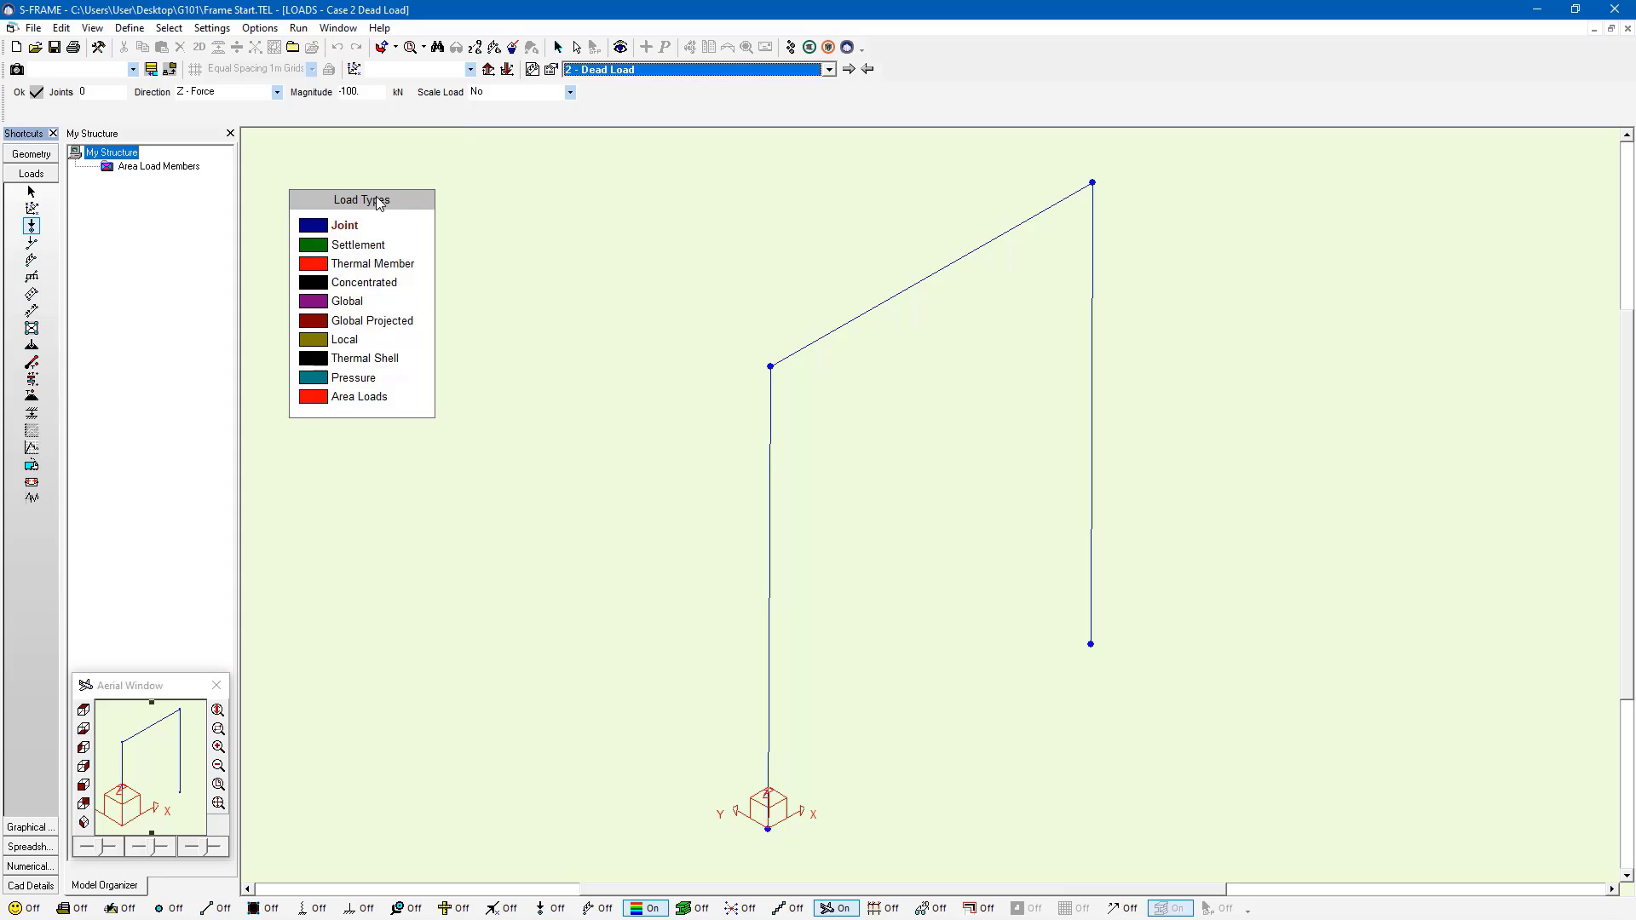
pyautogui.click(40, 262)
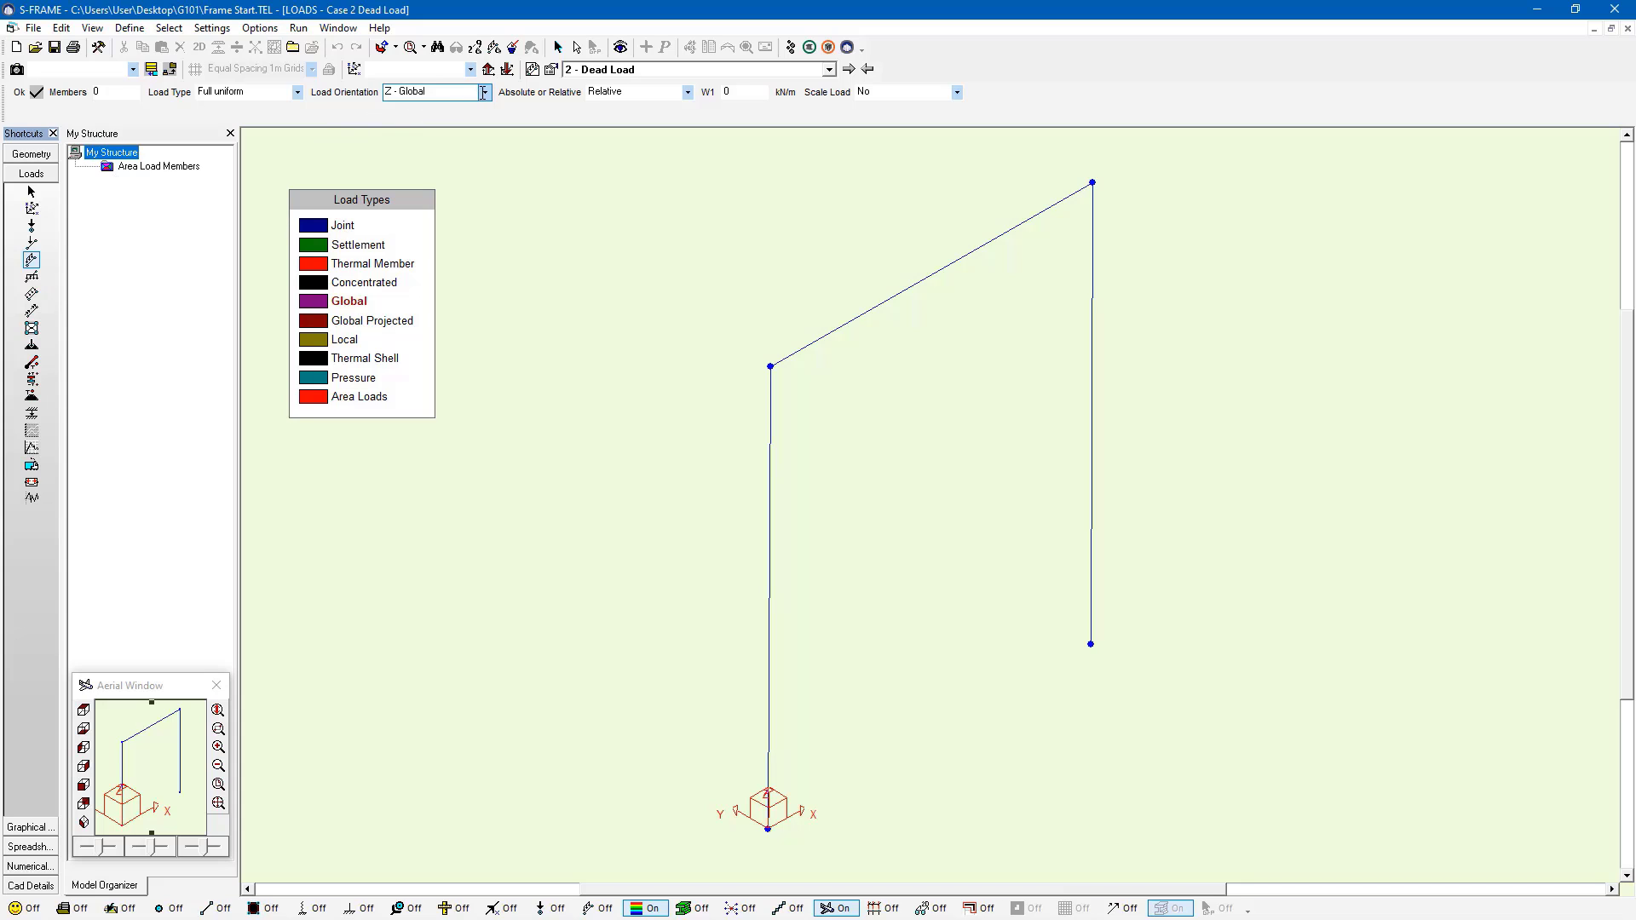
pyautogui.click(300, 94)
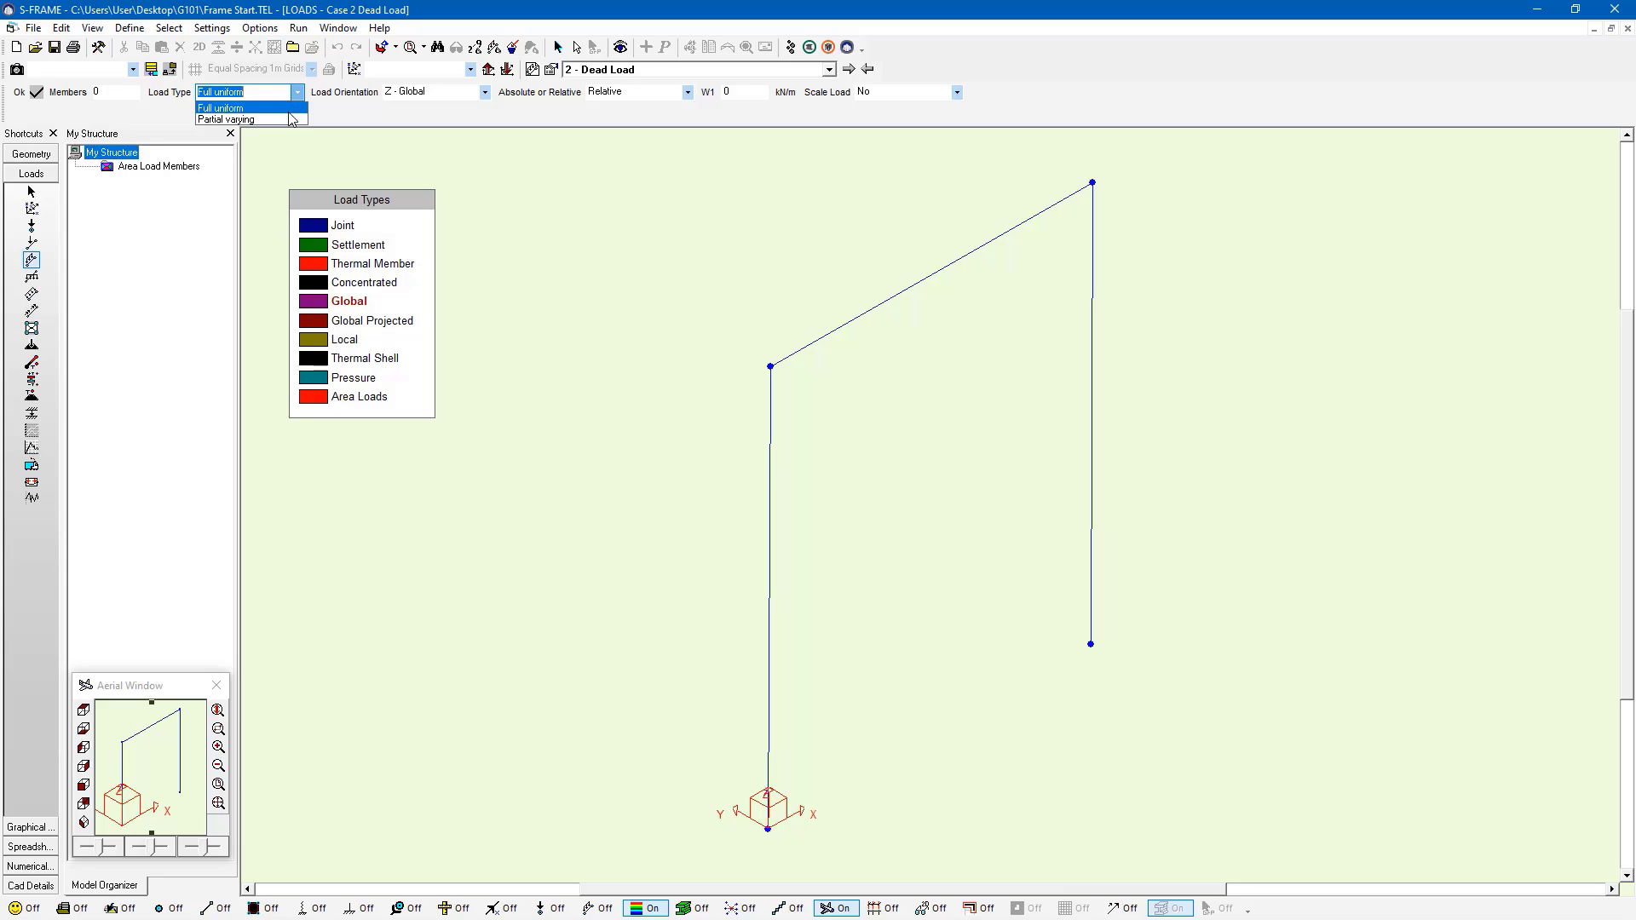
pyautogui.click(290, 121)
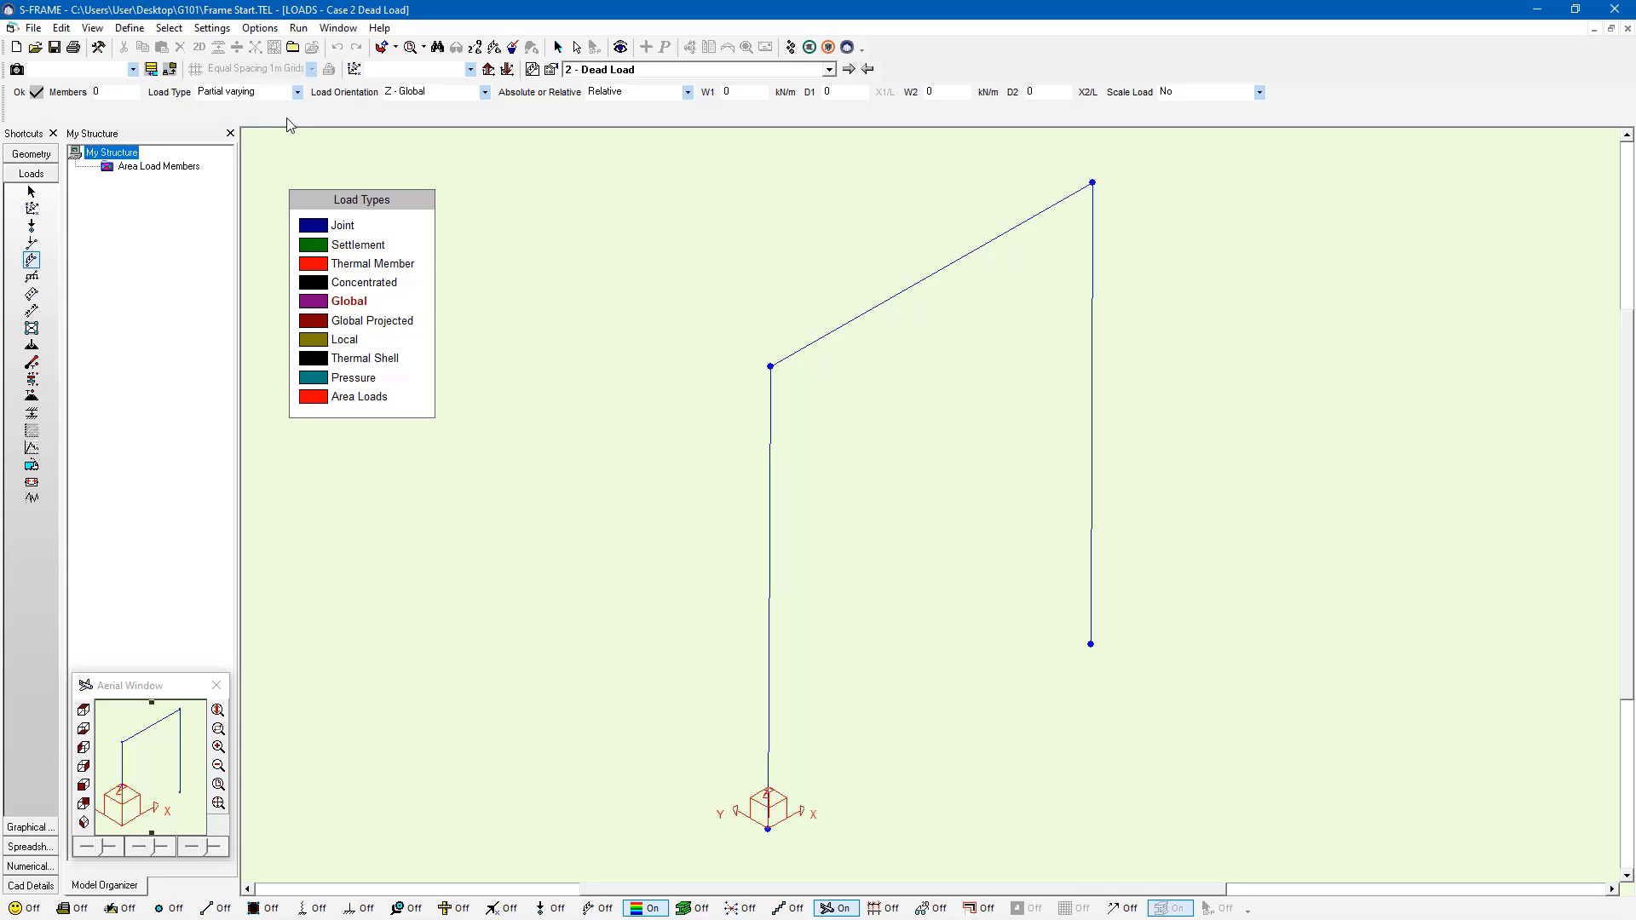
pyautogui.click(688, 92)
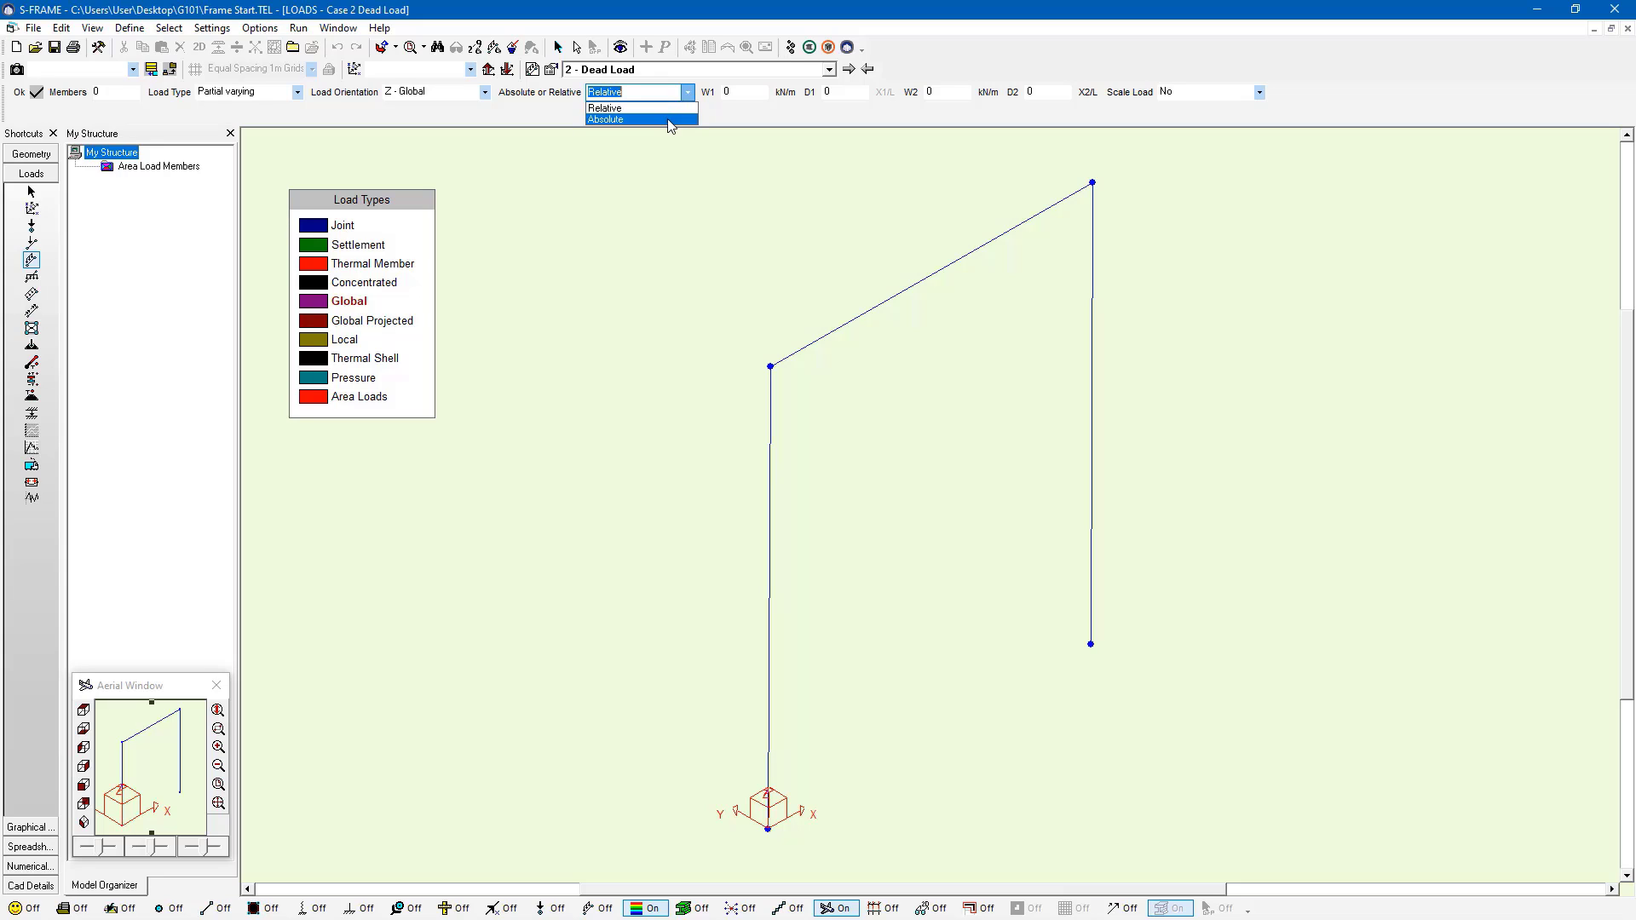
pyautogui.click(670, 120)
# Step: Apply the varying load to the beam, from 0 kN/m at 0.5 m to -5 kN/m at 4 m
pyautogui.click(745, 94)
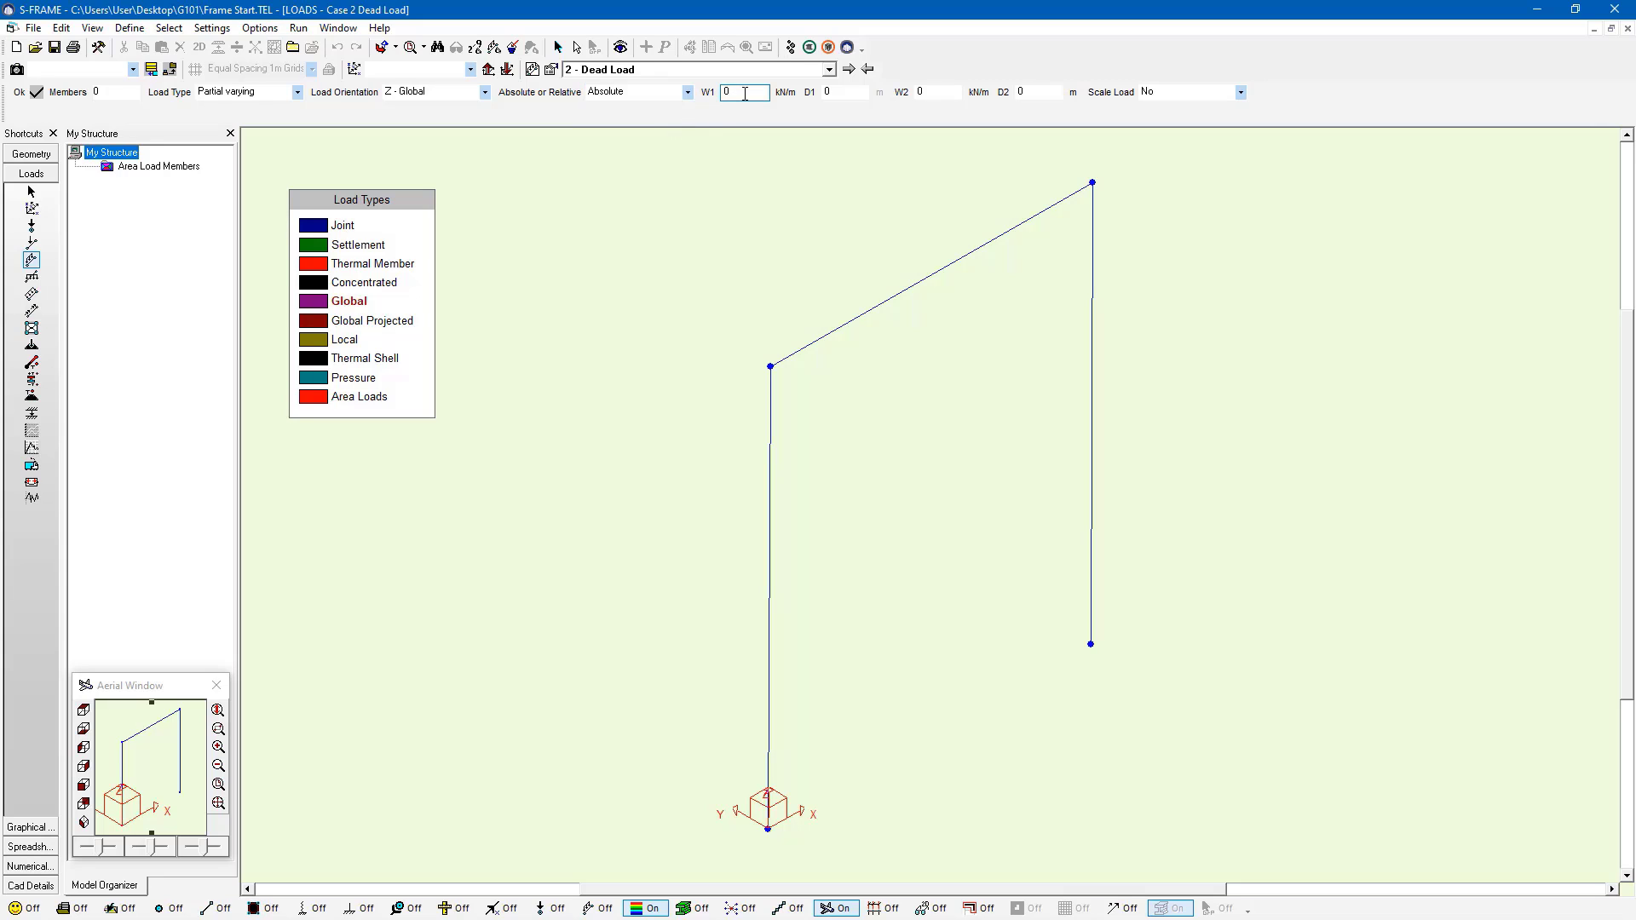
pyautogui.doubleClick(744, 94)
pyautogui.doubleClick(849, 94)
pyautogui.click(848, 93)
pyautogui.doubleClick(947, 96)
pyautogui.write('-5')
pyautogui.doubleClick(1033, 94)
pyautogui.write('4')
pyautogui.click(35, 96)
pyautogui.click(899, 295)
pyautogui.click(689, 92)
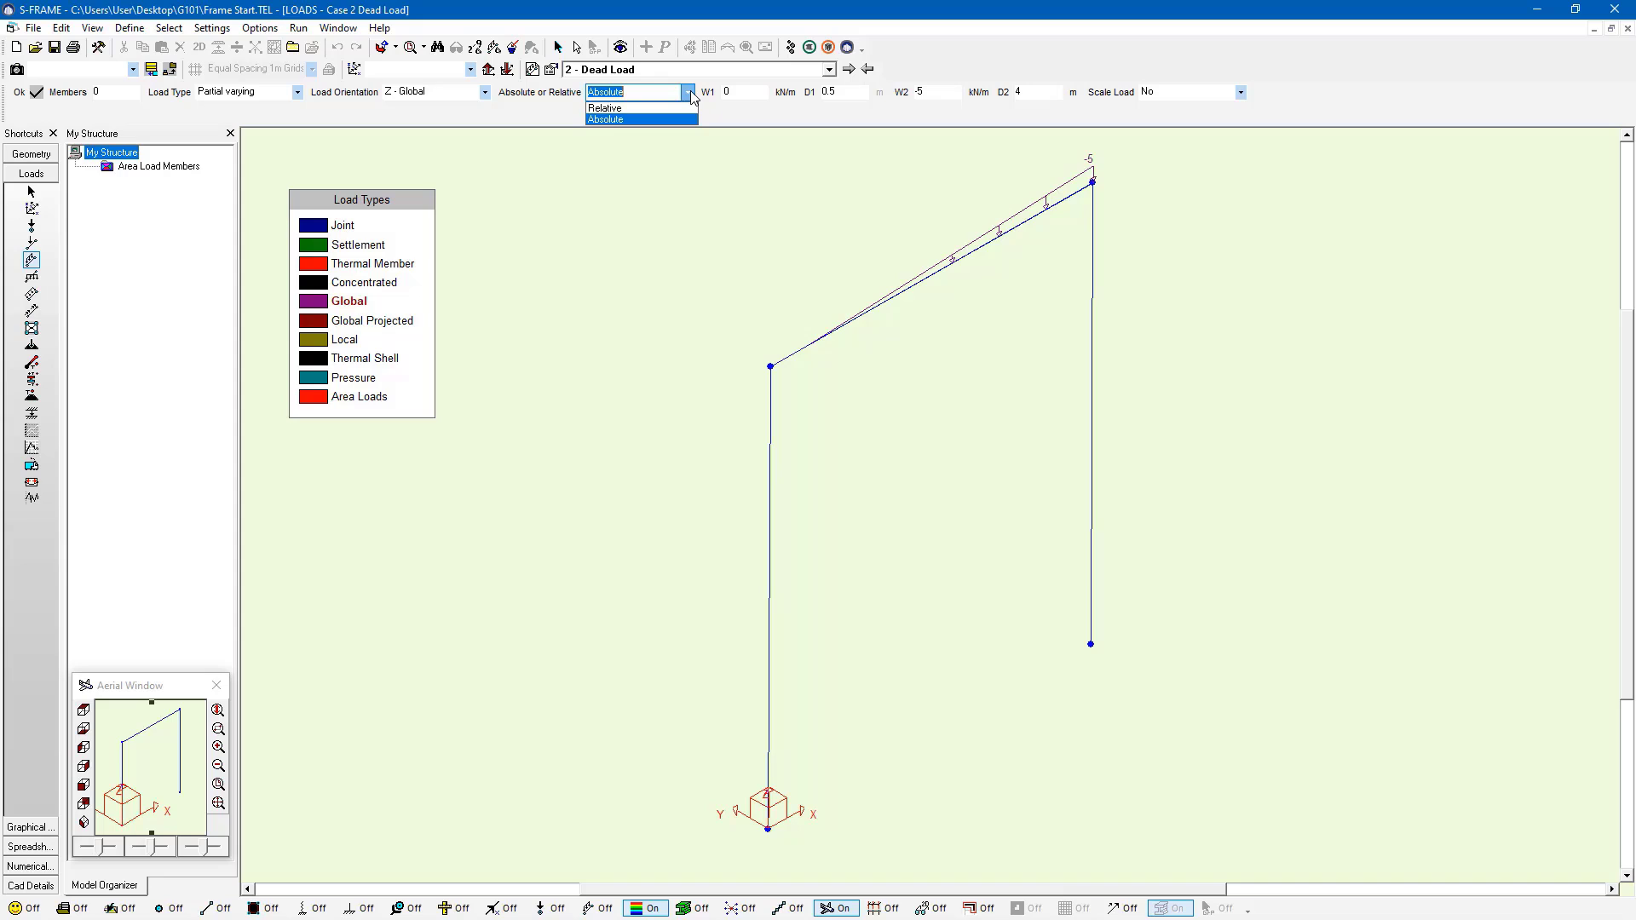
pyautogui.click(688, 92)
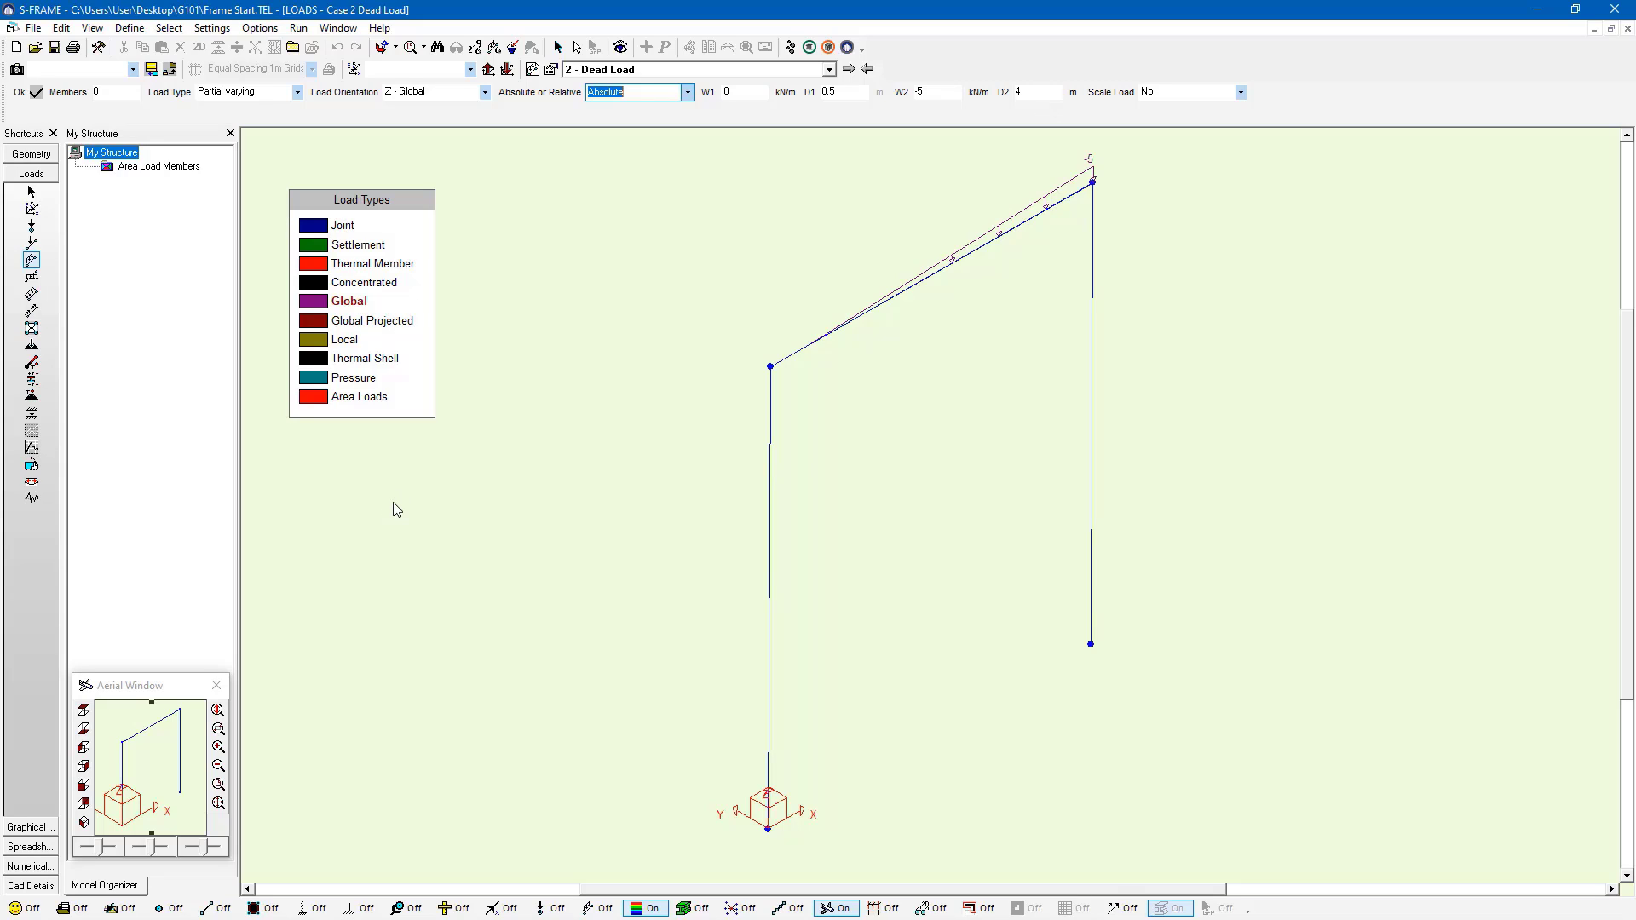
# Step: Review the loads overview and the member loads of load case 2 - Dead Load in the spreadsheet view
pyautogui.click(41, 853)
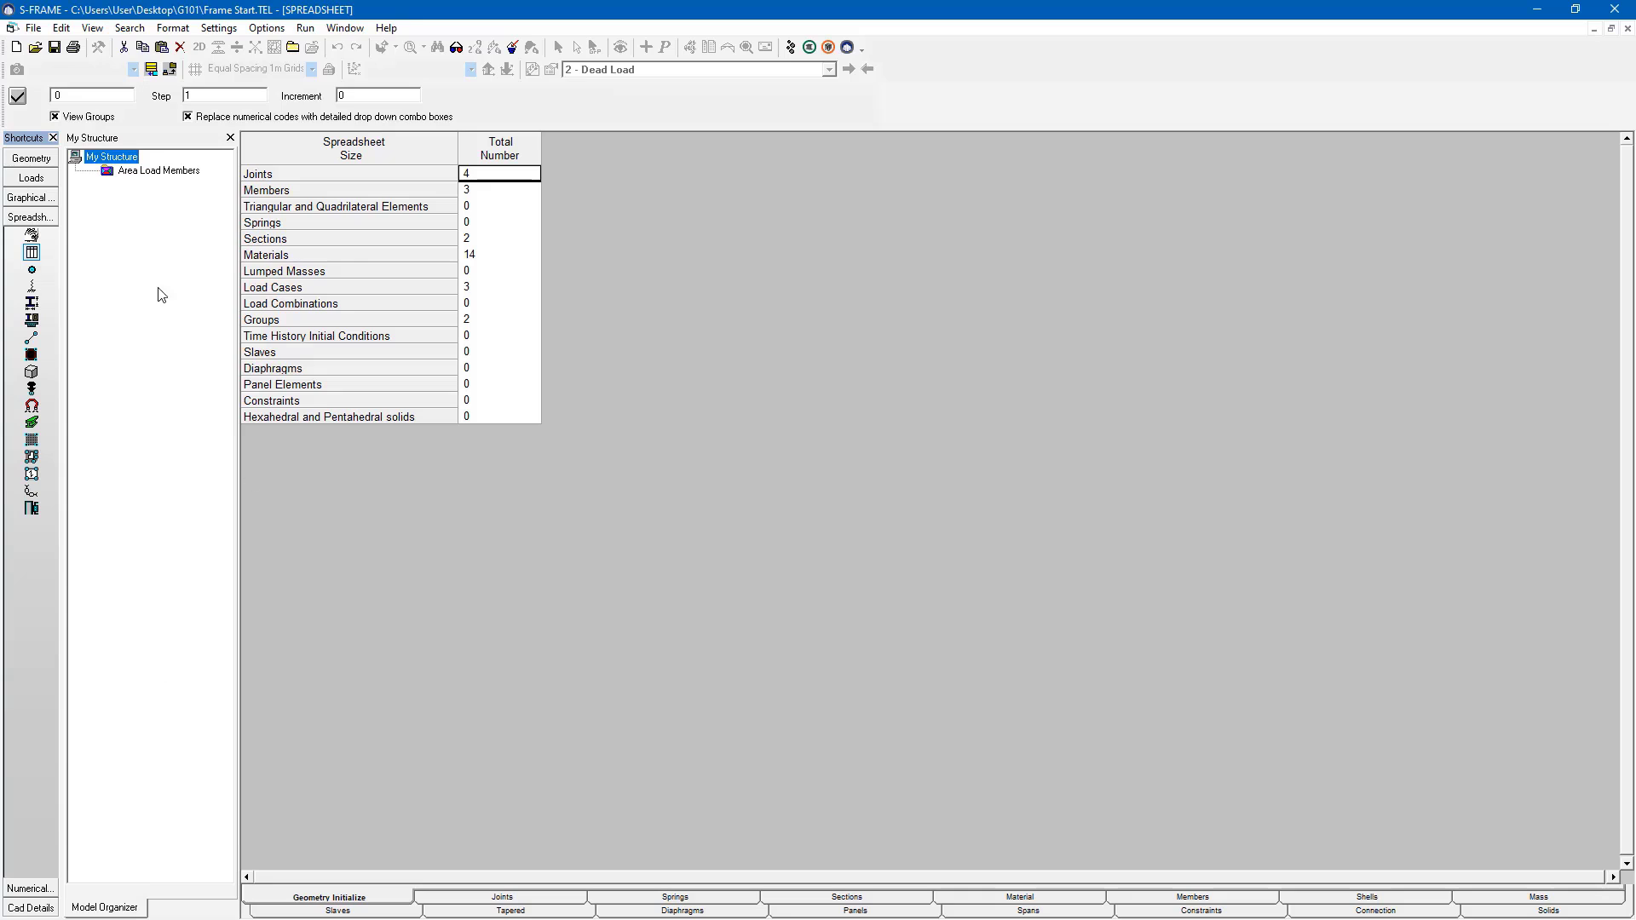
pyautogui.click(32, 237)
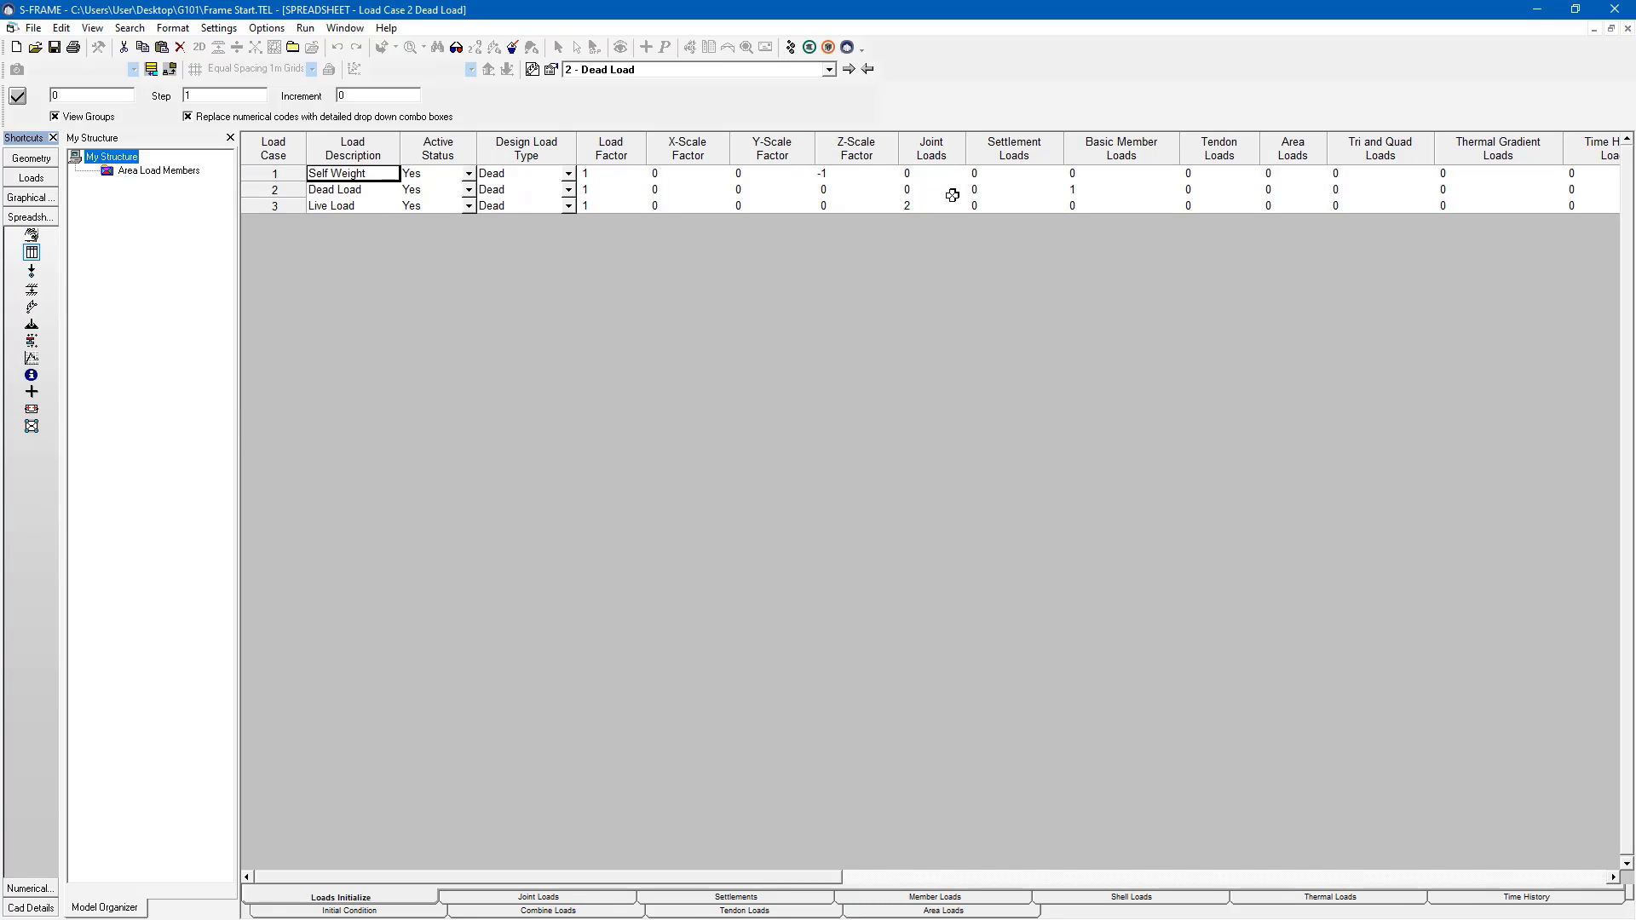
pyautogui.click(626, 69)
pyautogui.click(626, 79)
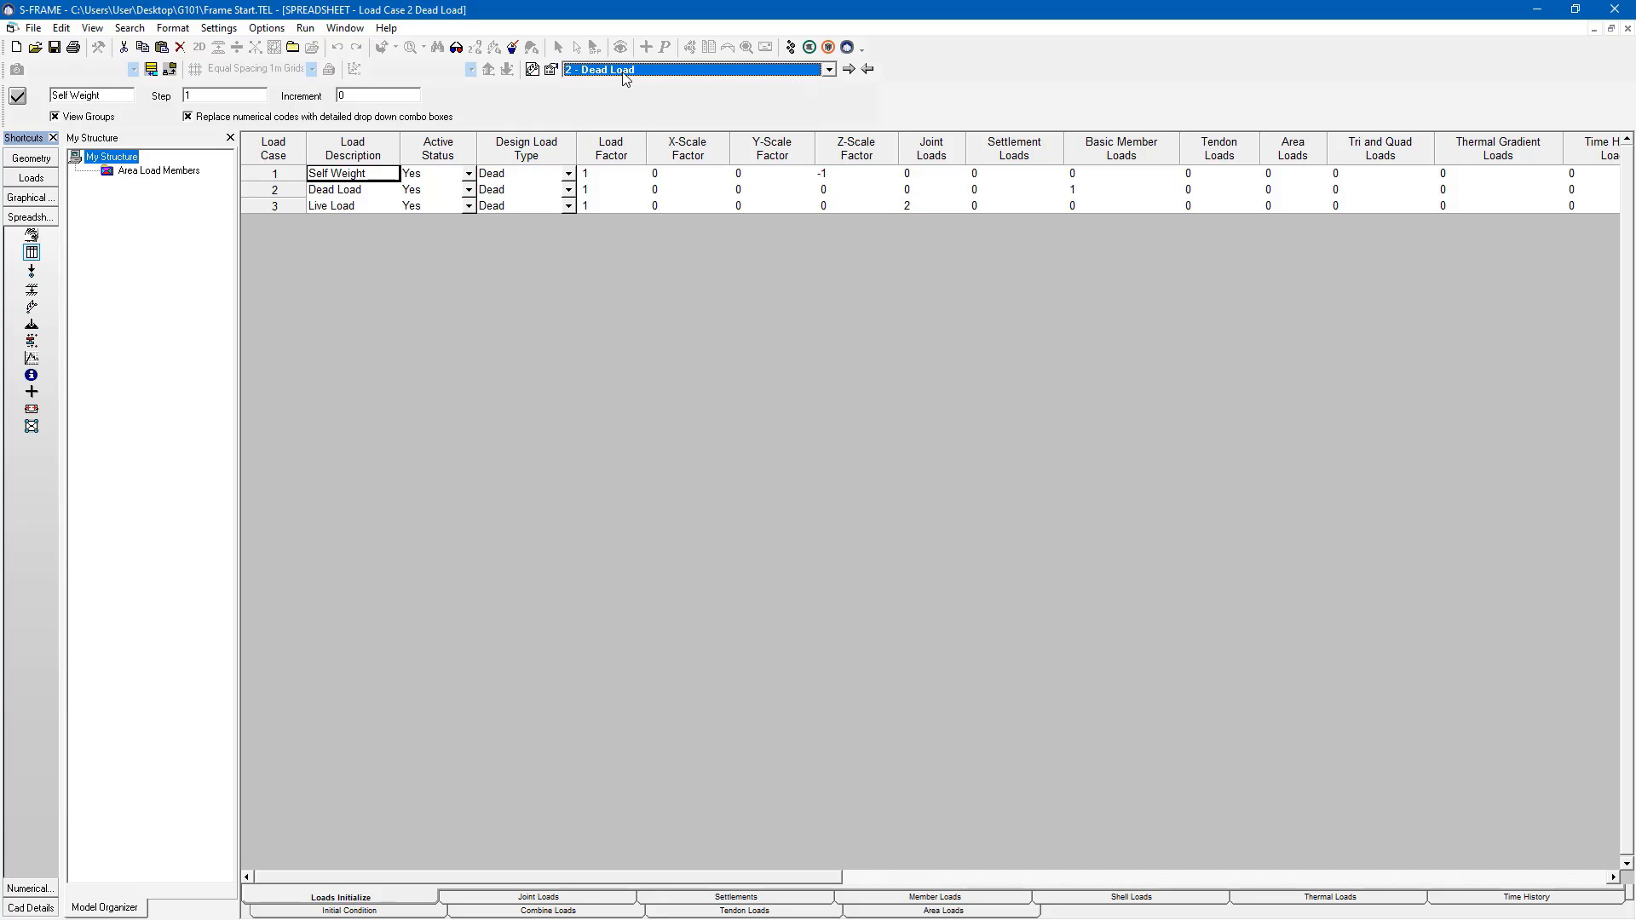
pyautogui.click(34, 308)
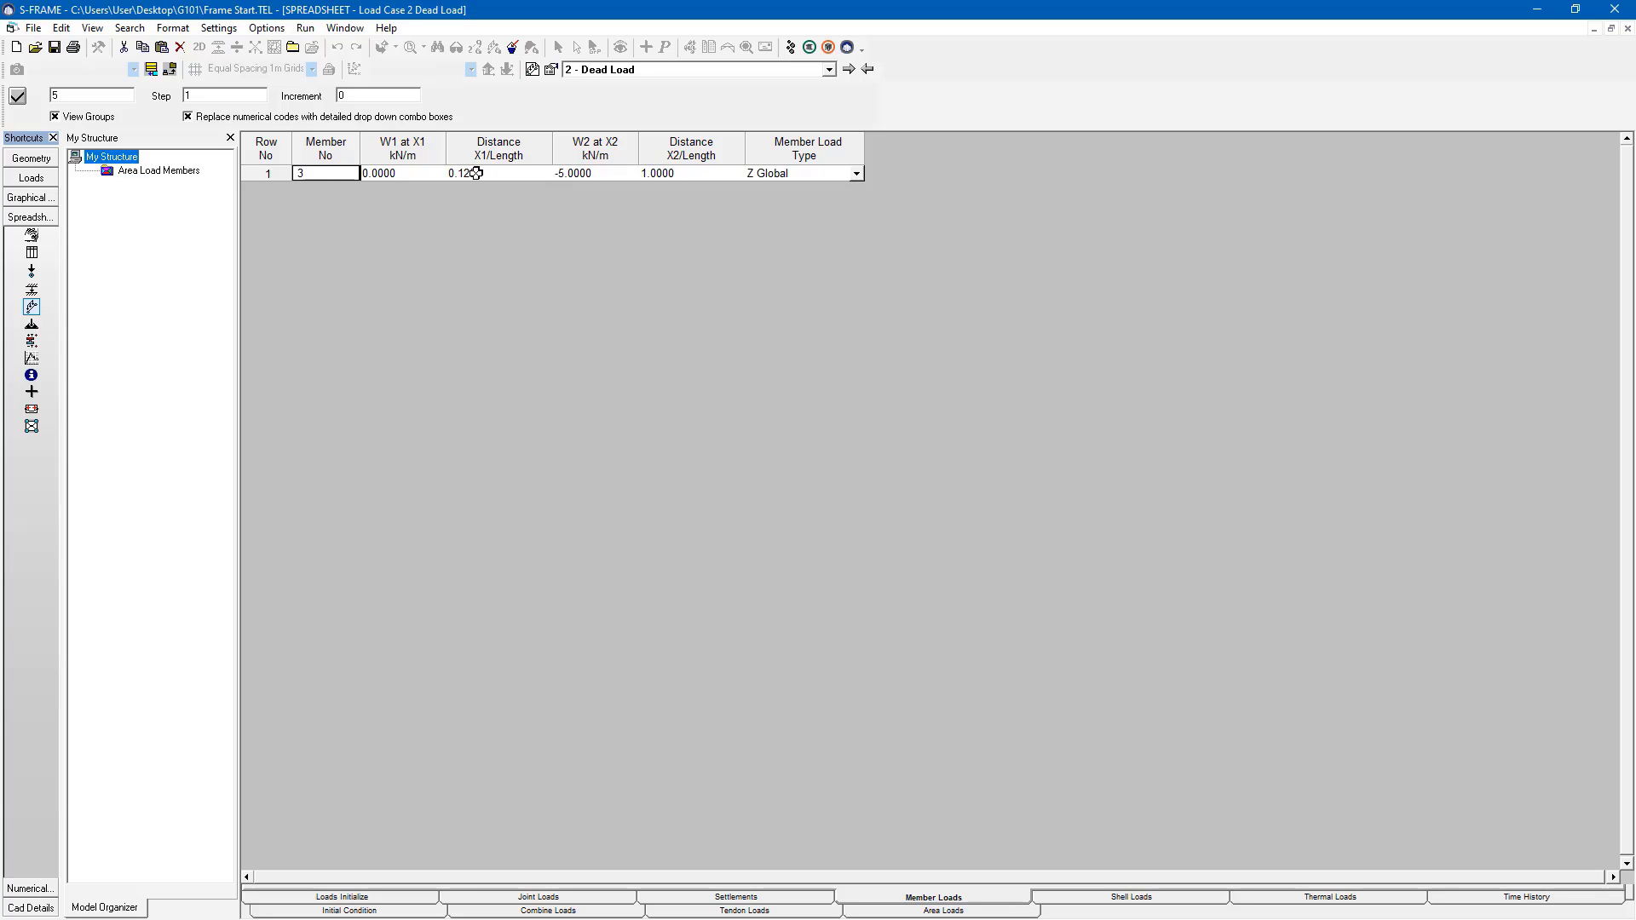
# Step: Review the member and joint loads of load case 3 - Live Load in the spreadsheets, and return to the geometry view
pyautogui.click(849, 69)
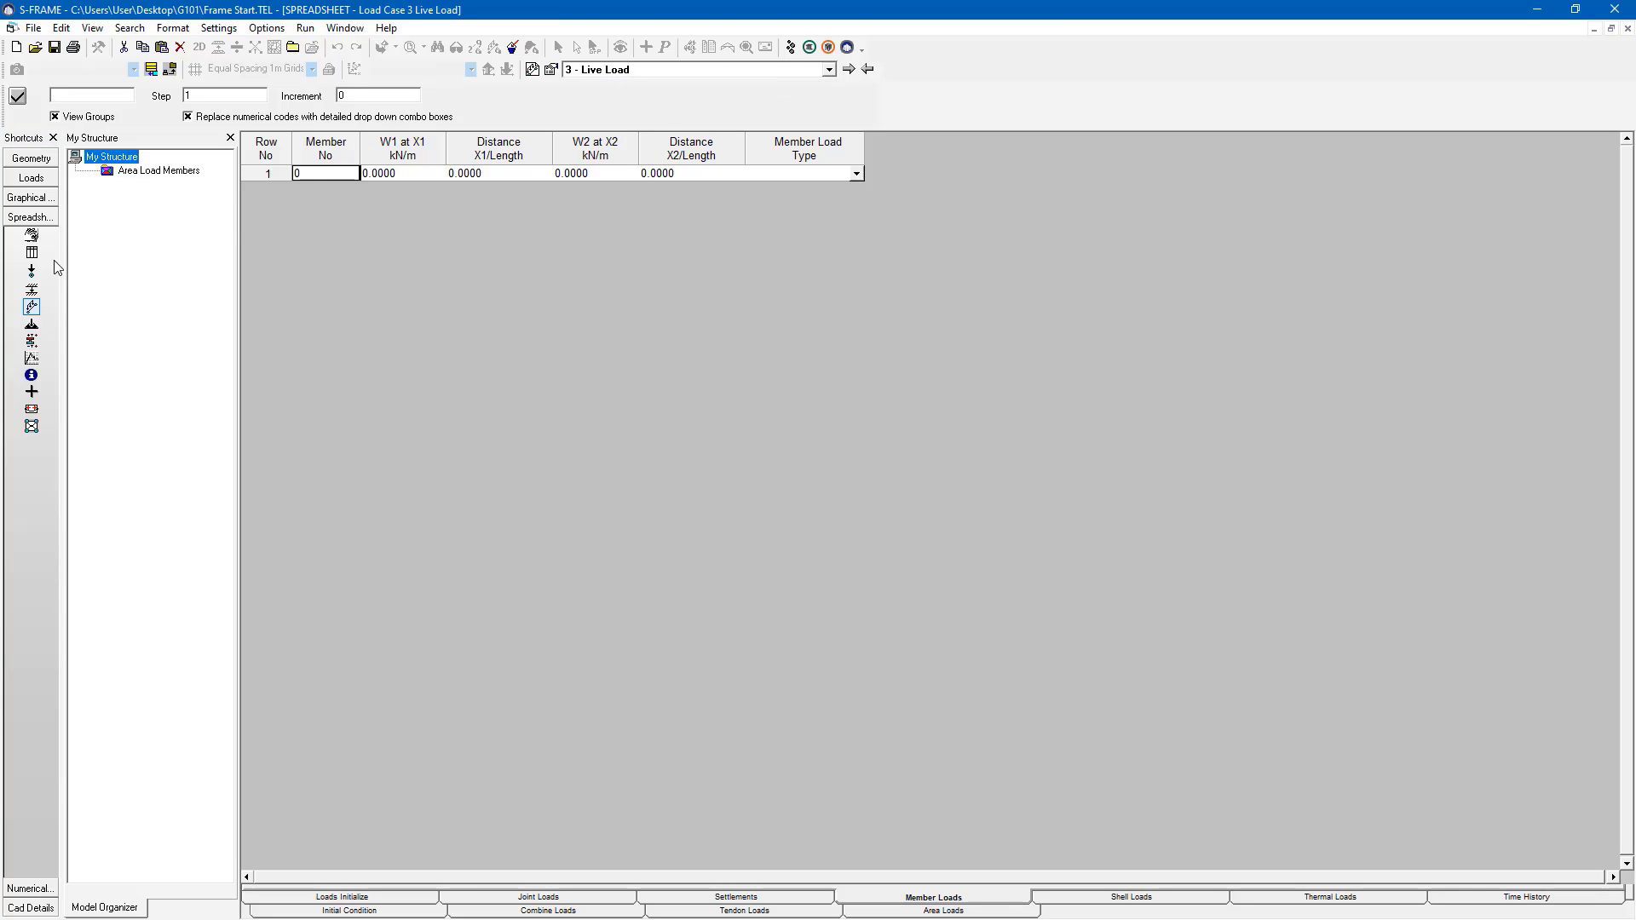
pyautogui.click(33, 271)
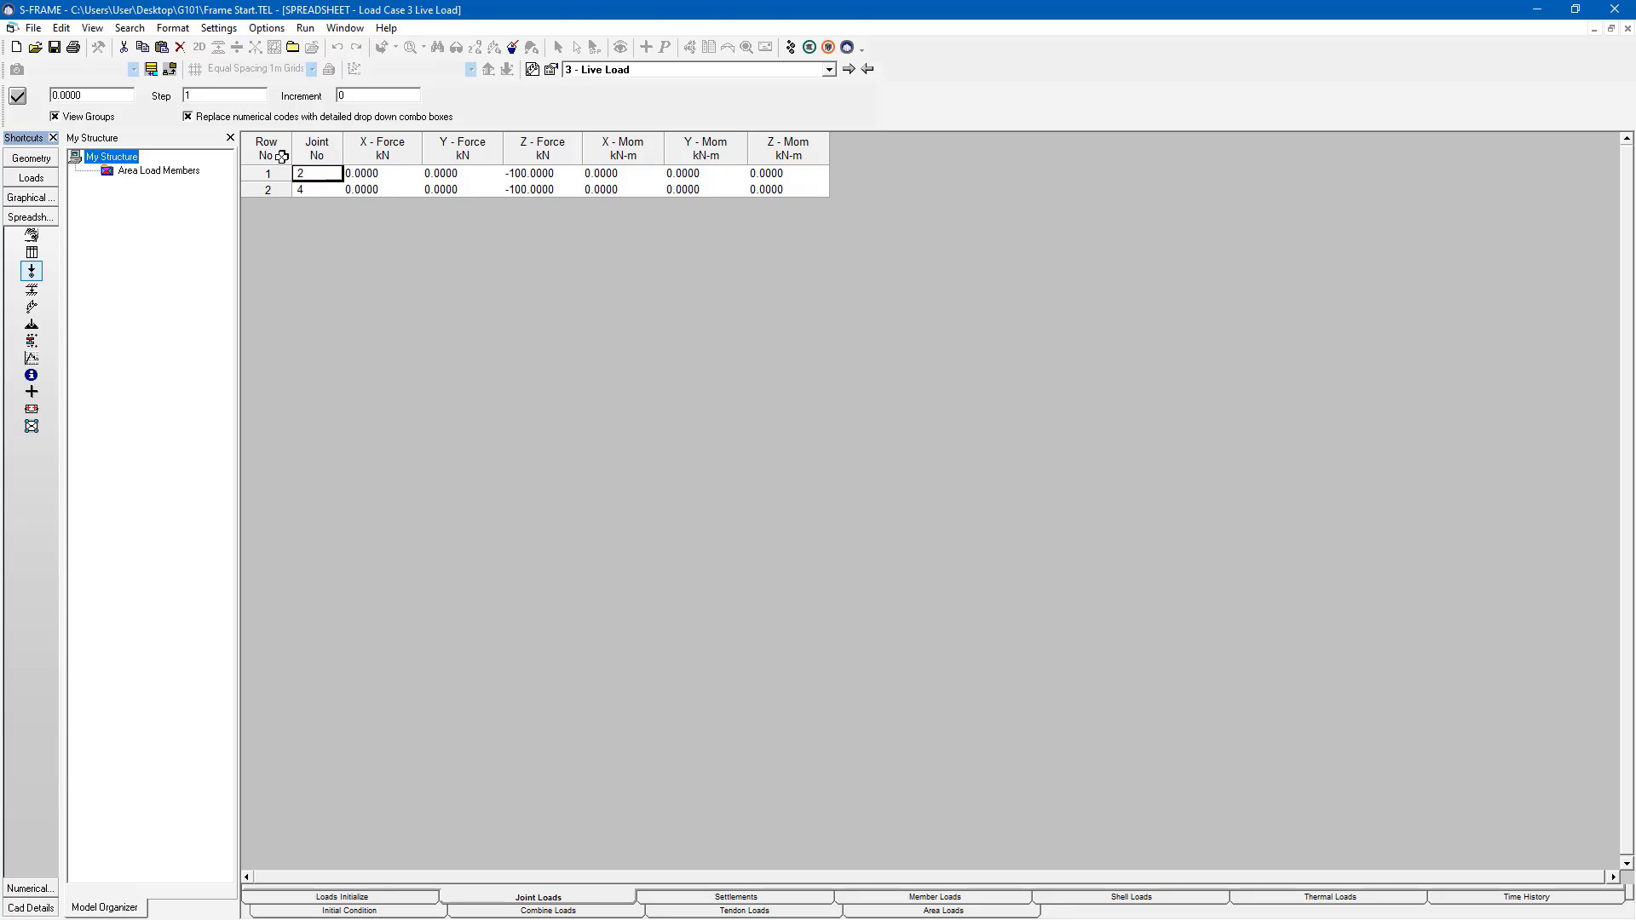
pyautogui.click(32, 162)
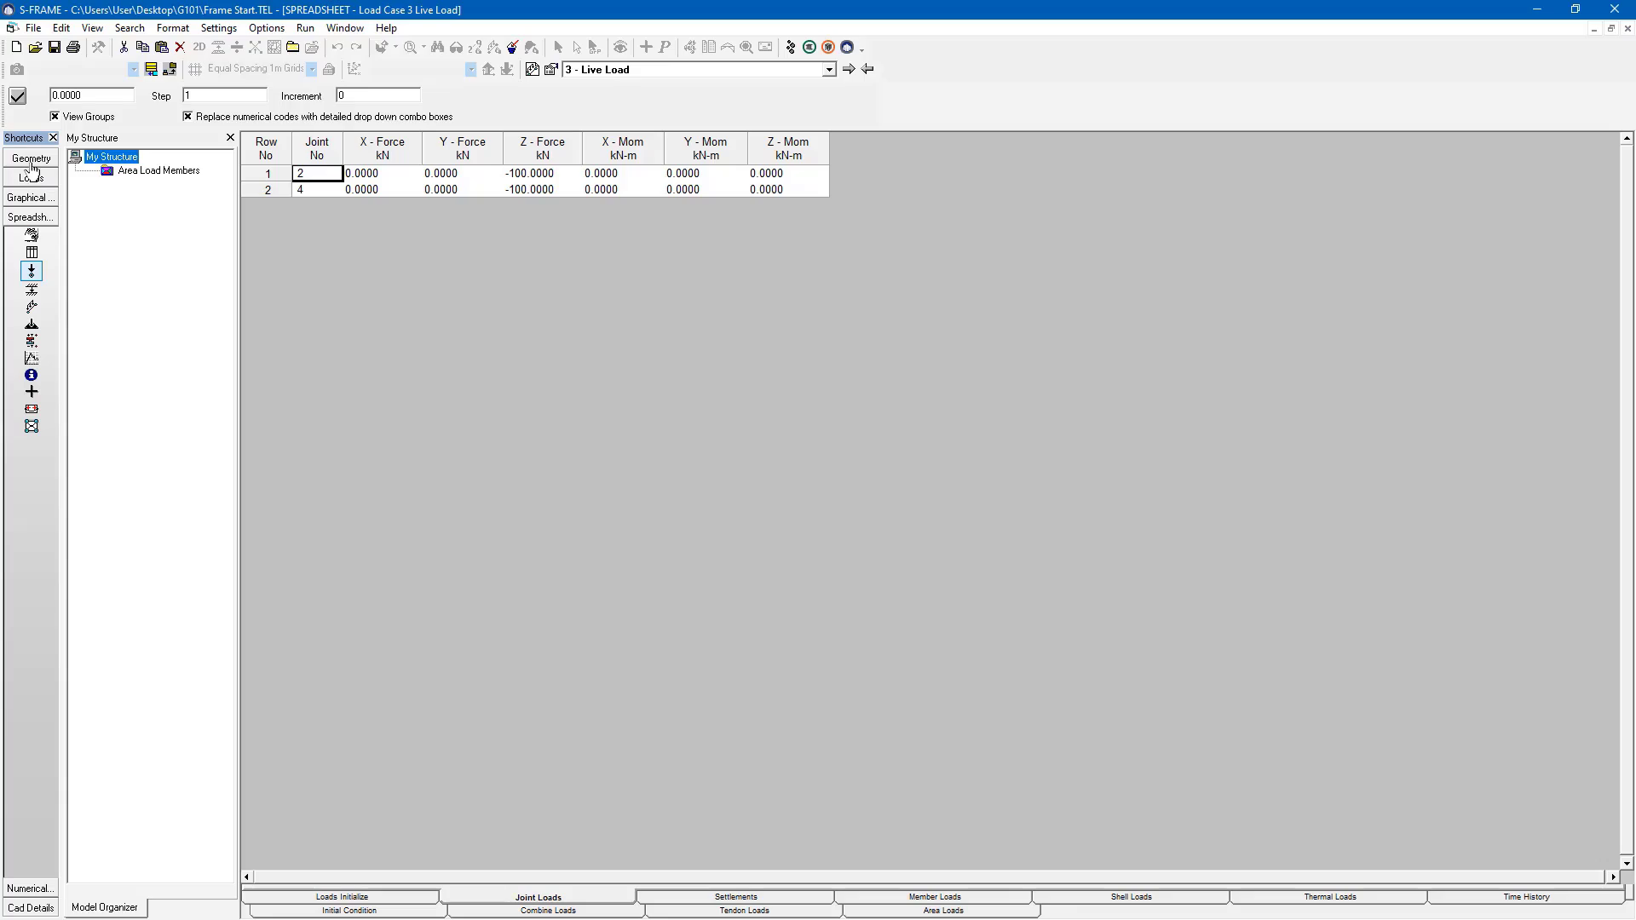